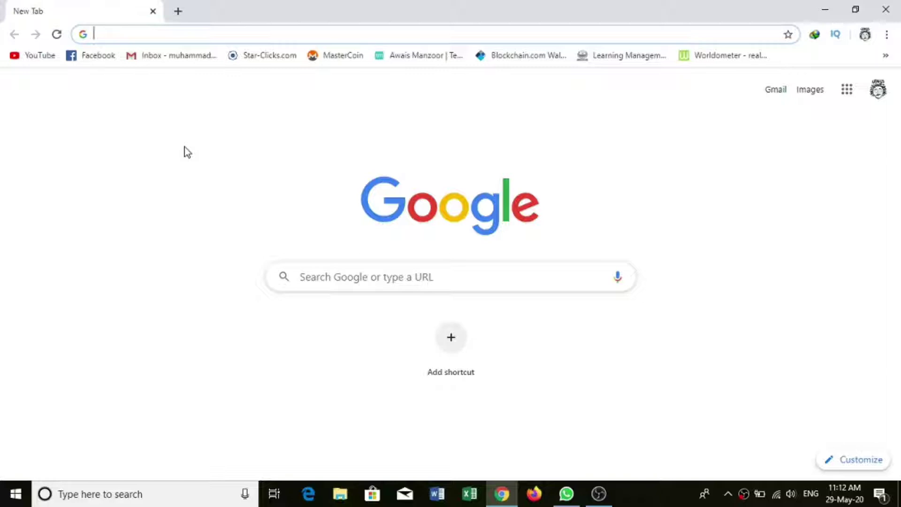
- Search Google for 'instagram' and open the signed-in Instagram home feed from the first result
type("i")
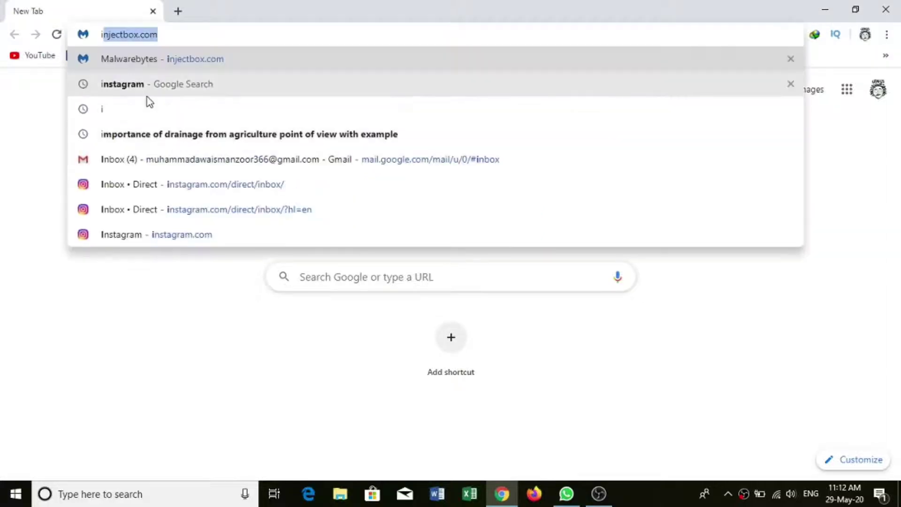
left_click(146, 94)
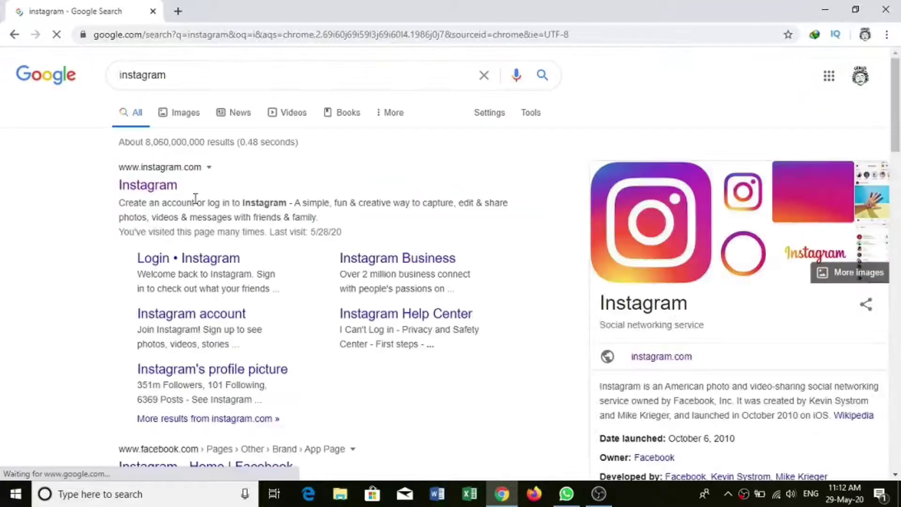
left_click(169, 188)
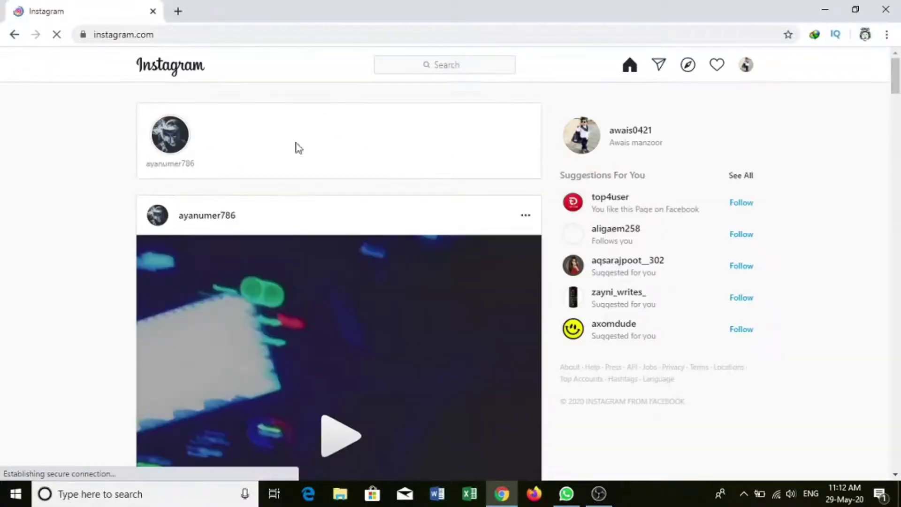
- Open your own Instagram profile page showing its 2 posts
left_click(745, 70)
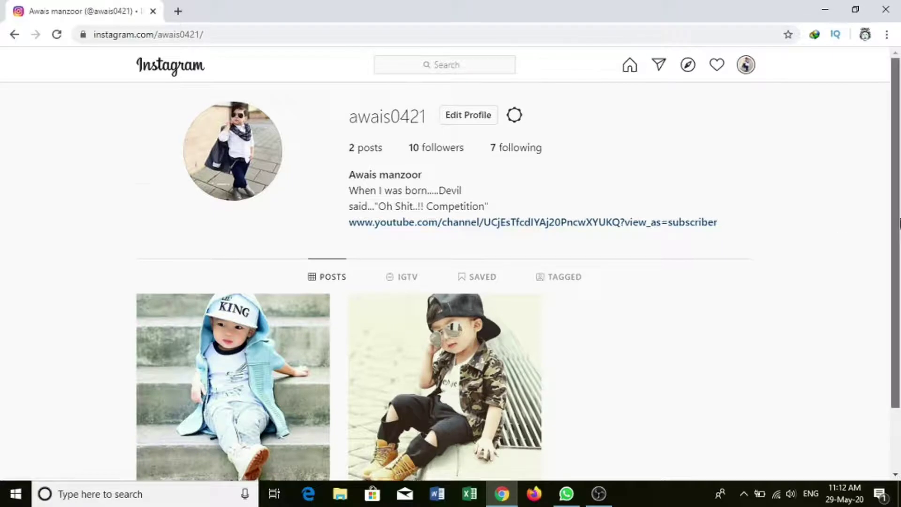
left_click_drag(900, 272, 900, 333)
scroll(900, 333, "up", 2)
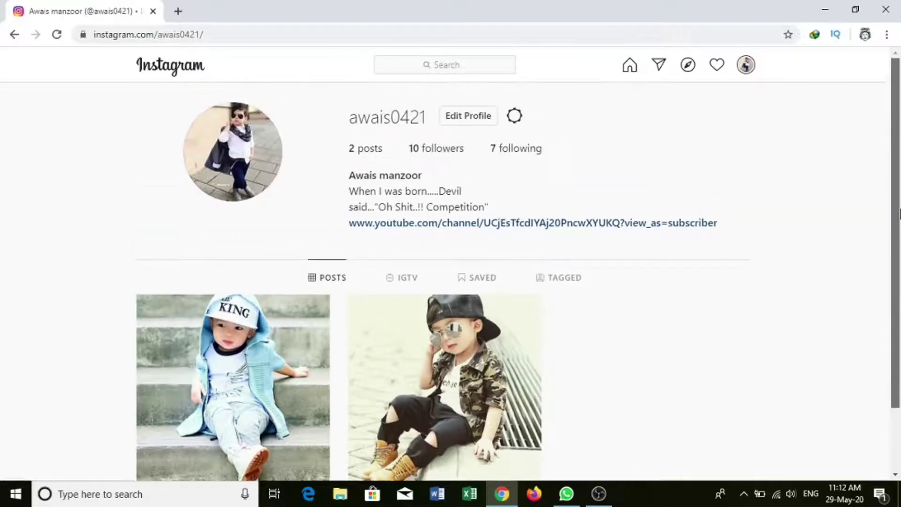
- Switch the profile to the mobile layout with the DevTools device toolbar and reload it
right_click(692, 122)
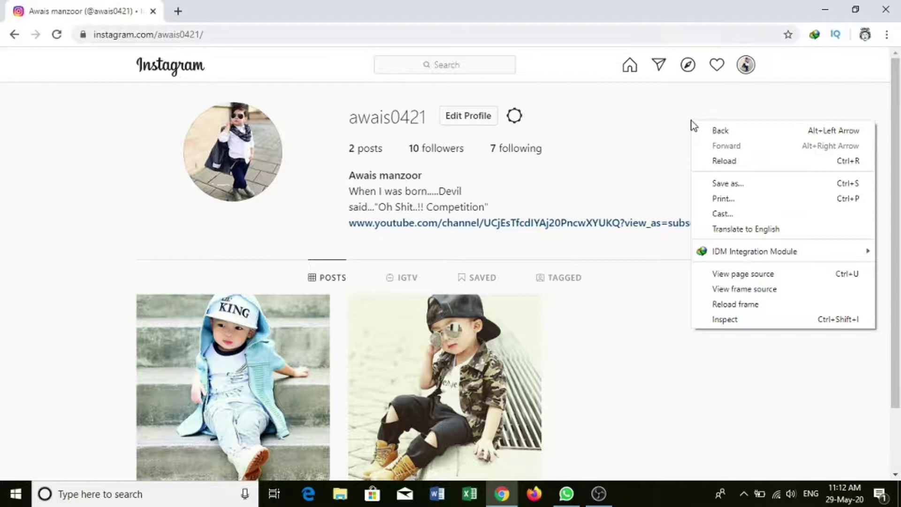
left_click(756, 320)
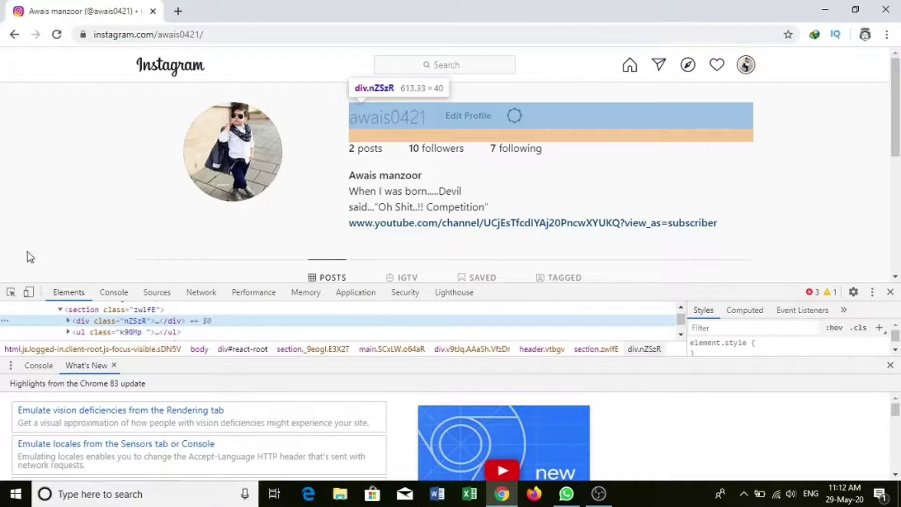
left_click(29, 293)
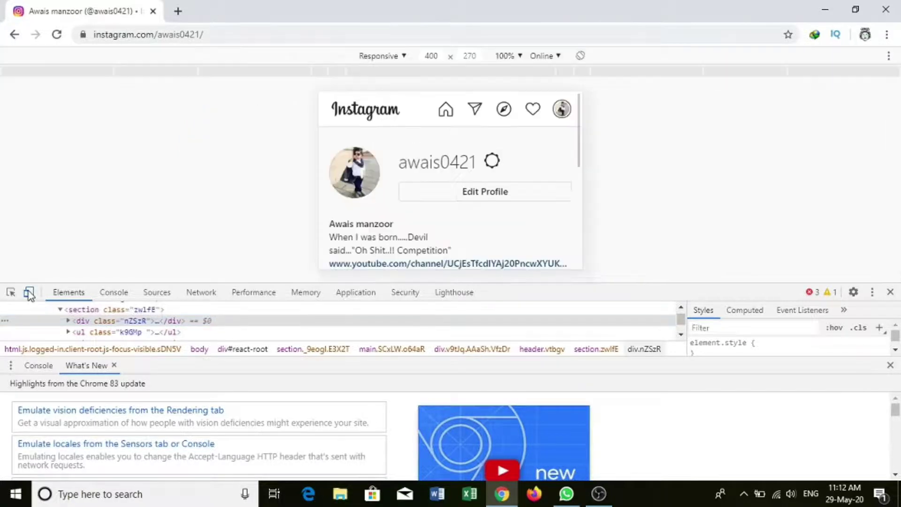
left_click(57, 35)
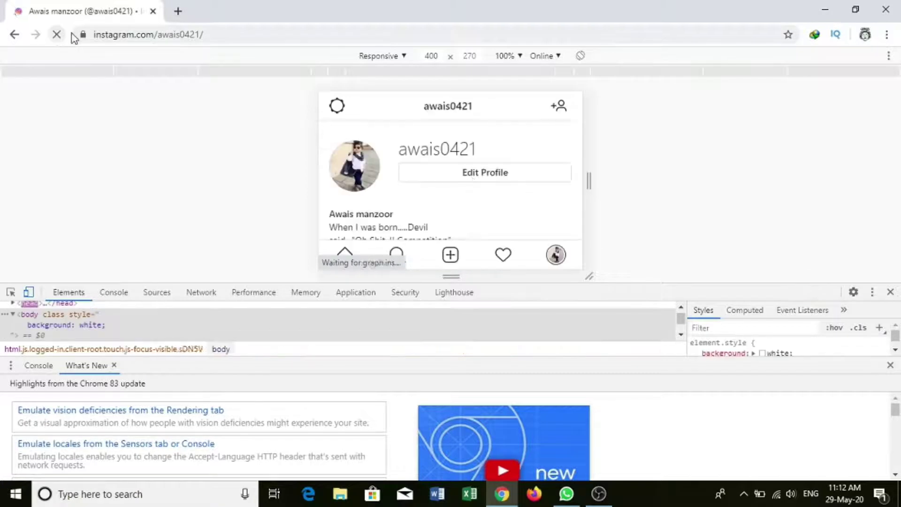
left_click(891, 293)
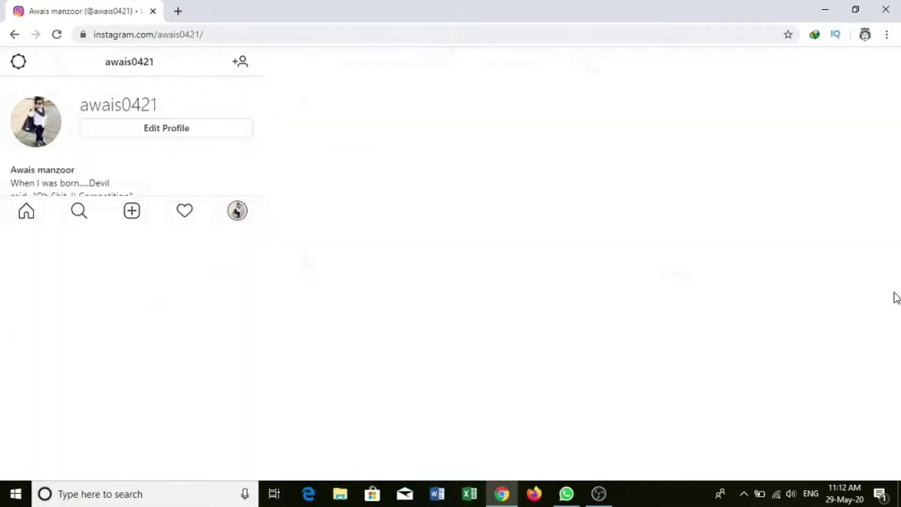
left_click_drag(897, 315, 899, 353)
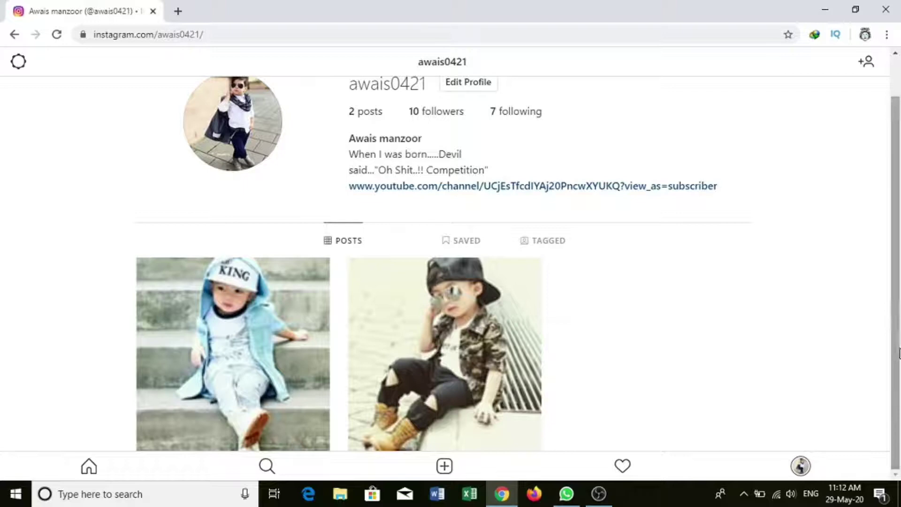
- Start a new post and choose the photo of the boy in a purple shirt from Pictures
left_click(445, 466)
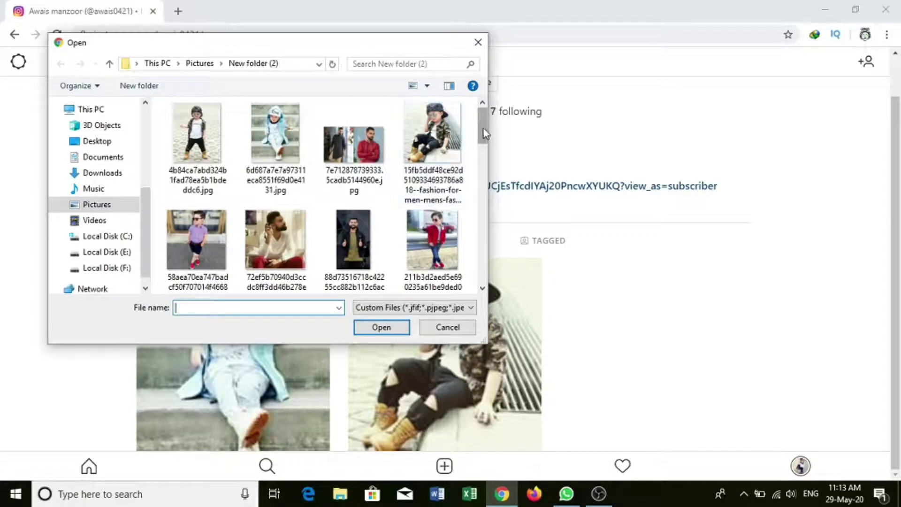
left_click(199, 238)
left_click(393, 332)
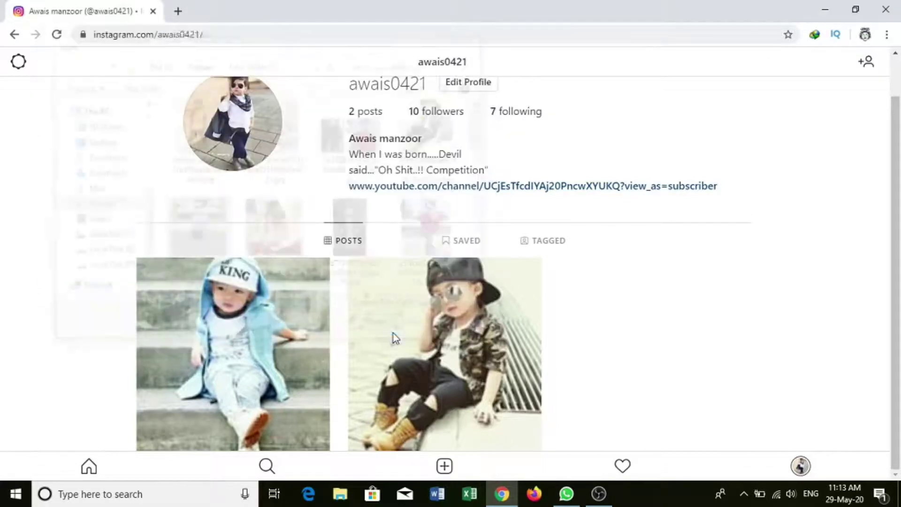
left_click_drag(899, 230, 900, 455)
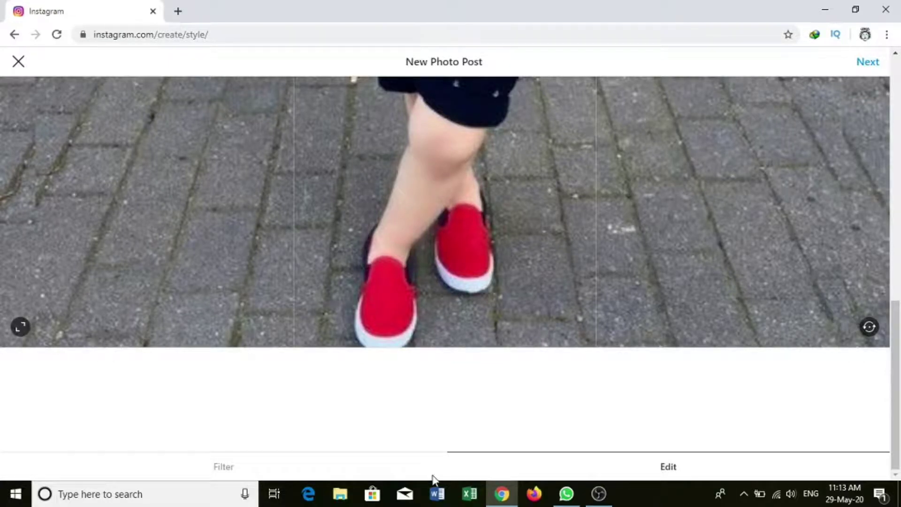
- Preview the Lark filter, revert the photo to Normal, and continue to the New Post page
left_click(228, 466)
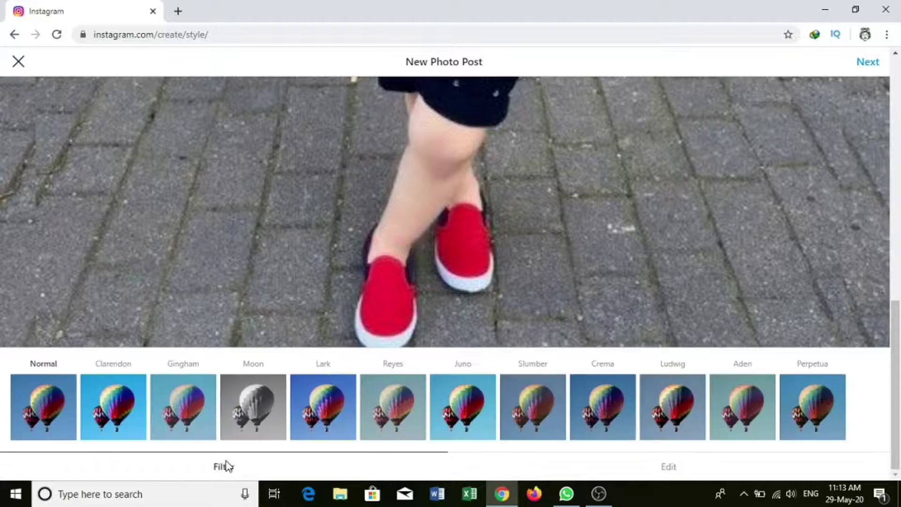
left_click(345, 399)
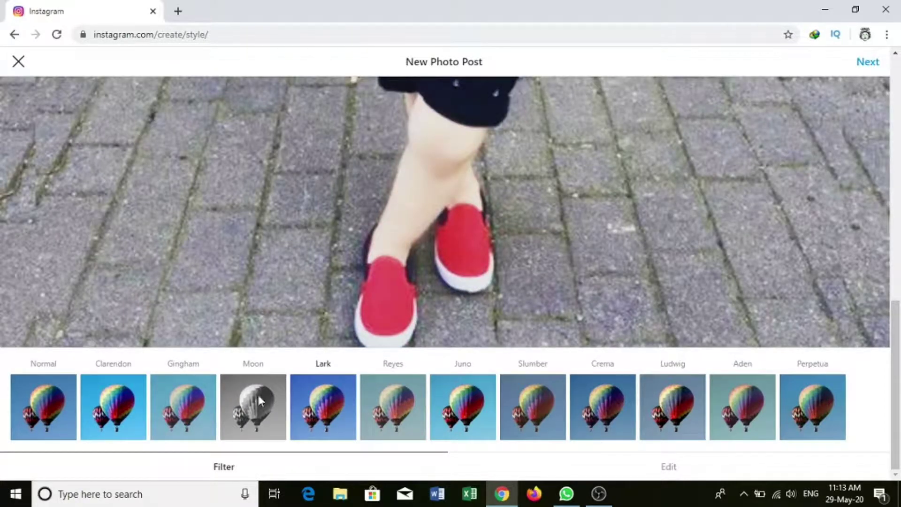
left_click(173, 382)
left_click(44, 396)
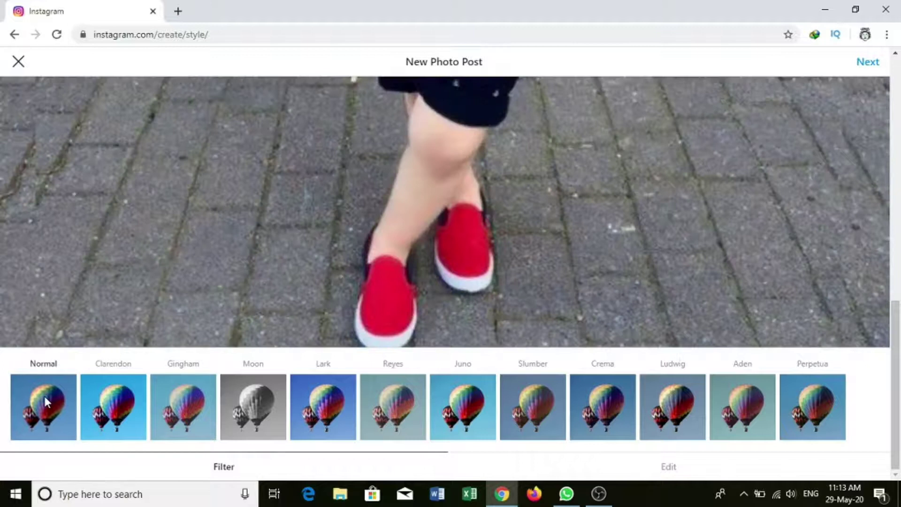
left_click_drag(899, 320, 899, 76)
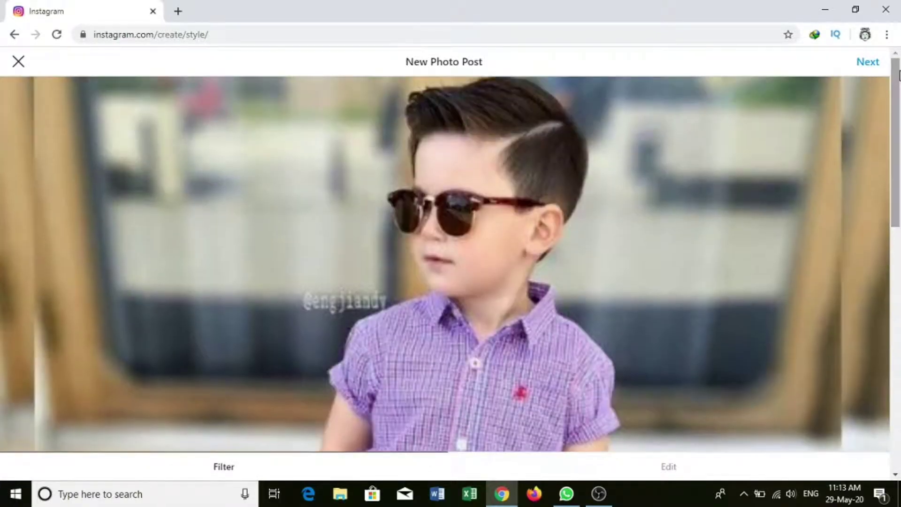
left_click(867, 66)
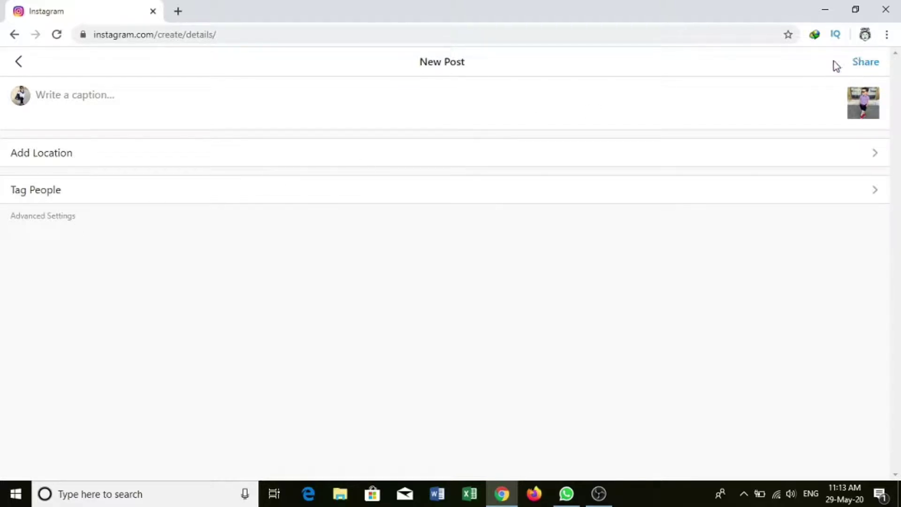
- Share the boy-in-purple photo and check it appears at the top of the feed
left_click(867, 63)
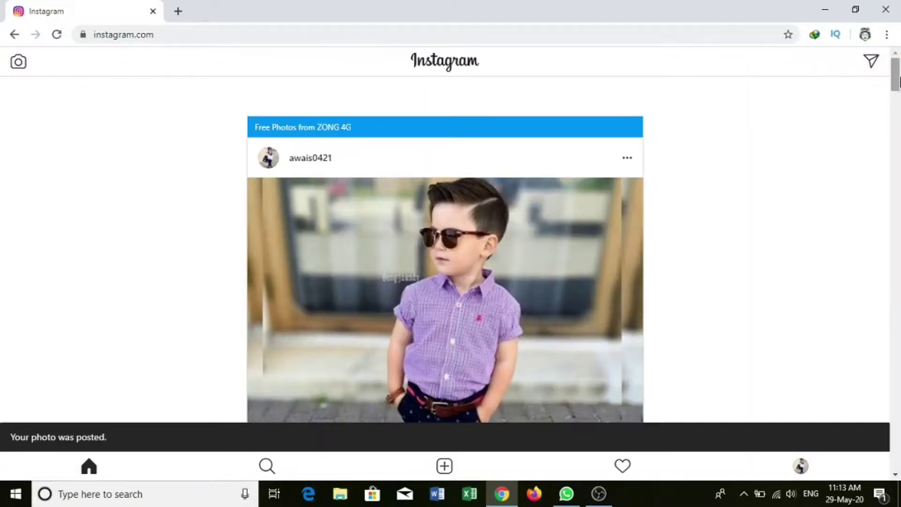
scroll(894, 188, "down", 15)
scroll(900, 220, "up", 15)
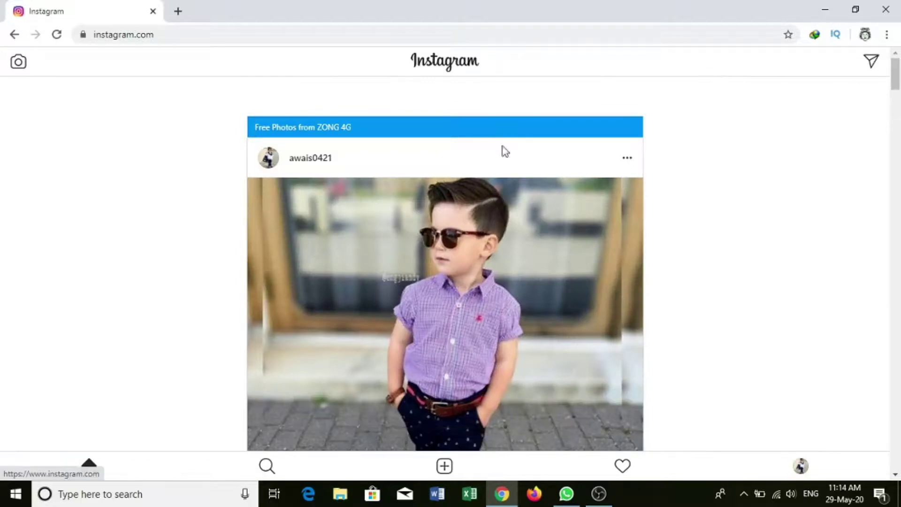
- Open the profile from the bottom bar and check the new photo leads the 3-post grid
left_click(802, 467)
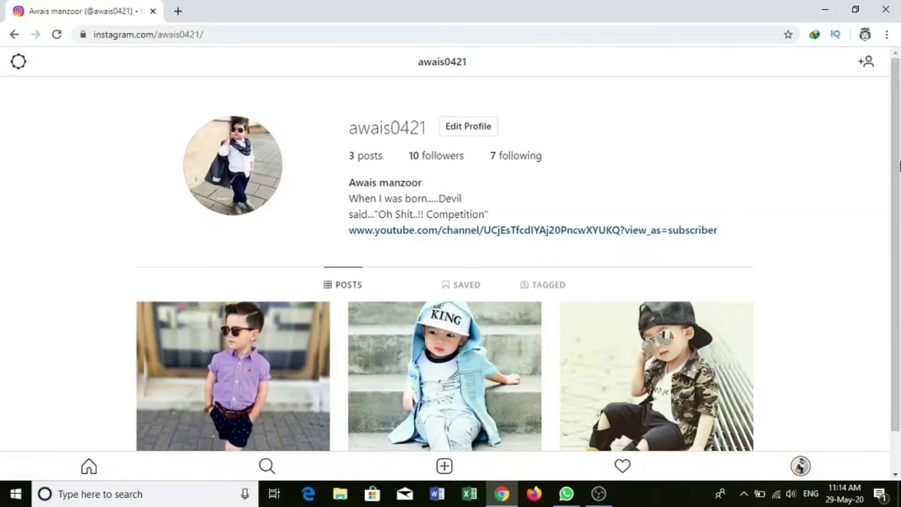
scroll(894, 188, "down", 1)
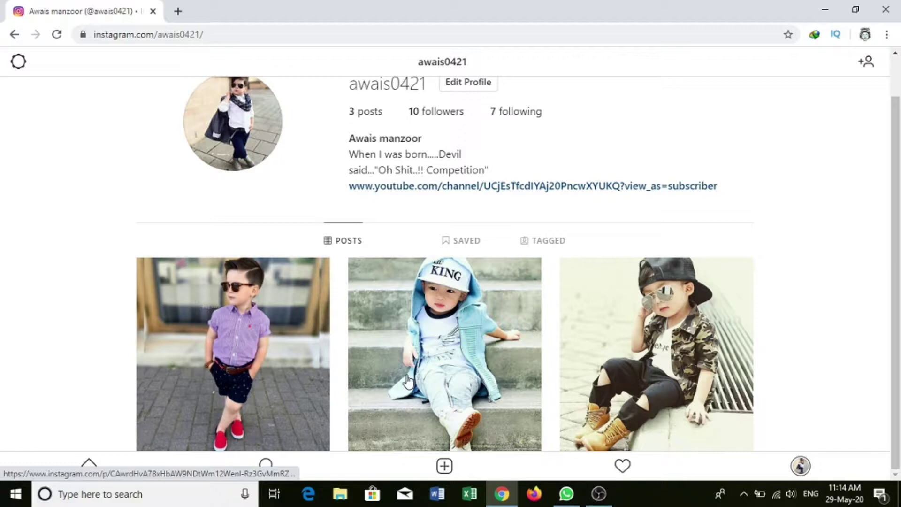
- Turn off the DevTools device toolbar, reload the profile in desktop layout, and close DevTools
right_click(760, 159)
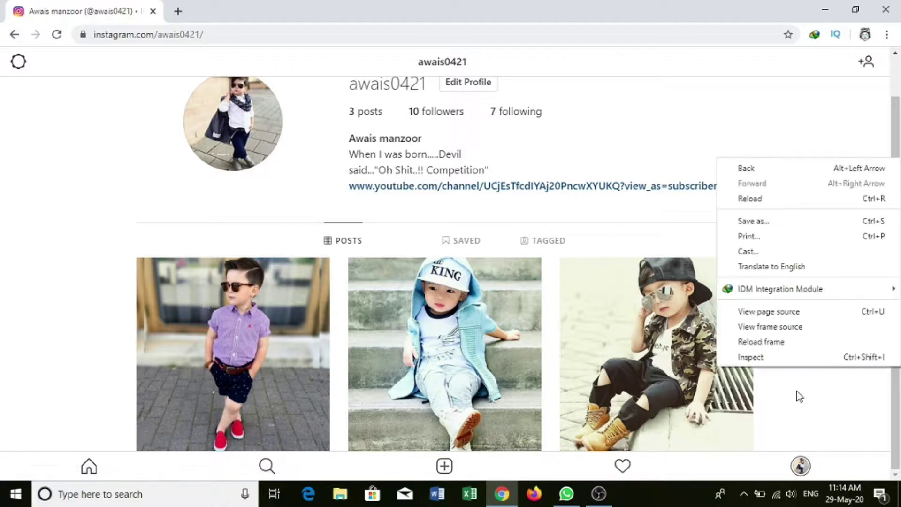
left_click(792, 357)
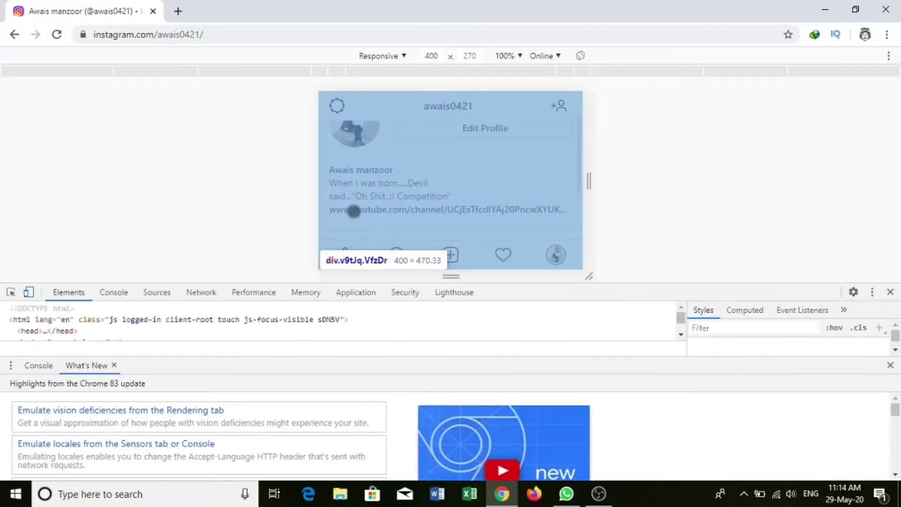
left_click(29, 293)
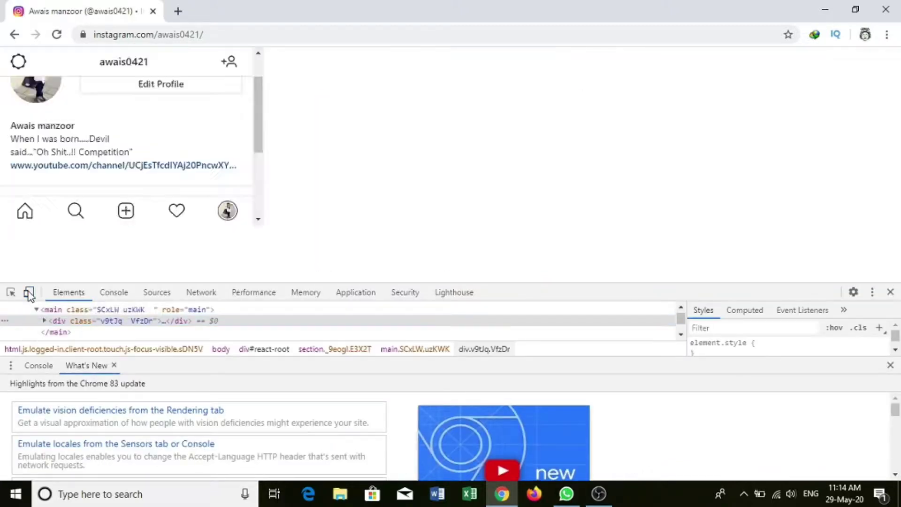
left_click(65, 34)
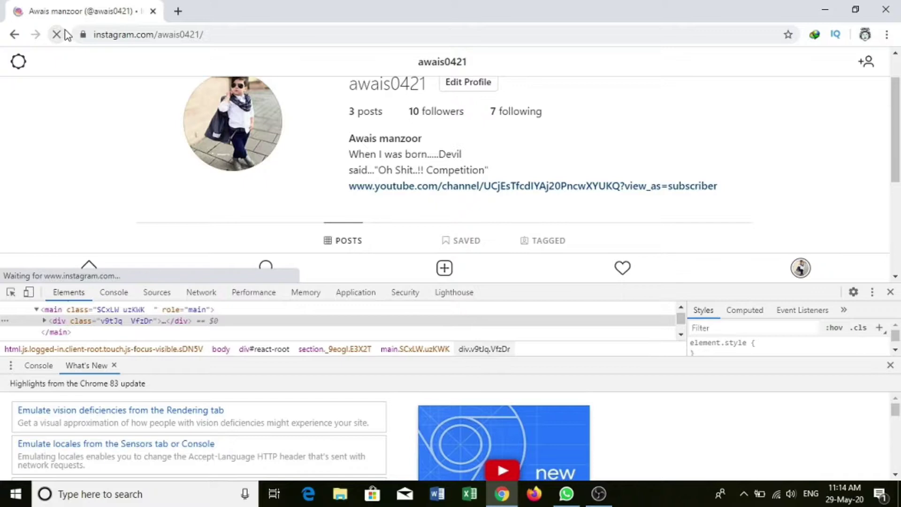
left_click(891, 292)
left_click_drag(881, 222, 900, 216)
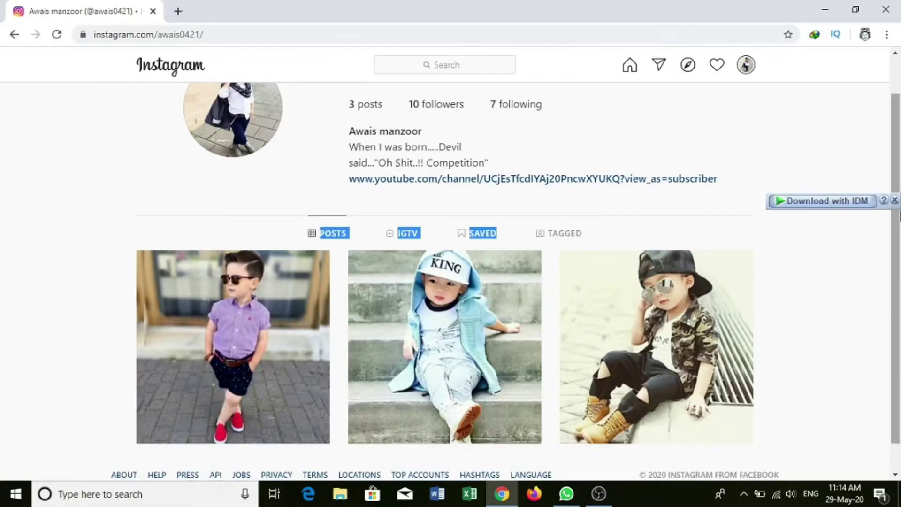
scroll(899, 280, "down", 1)
scroll(899, 211, "up", 2)
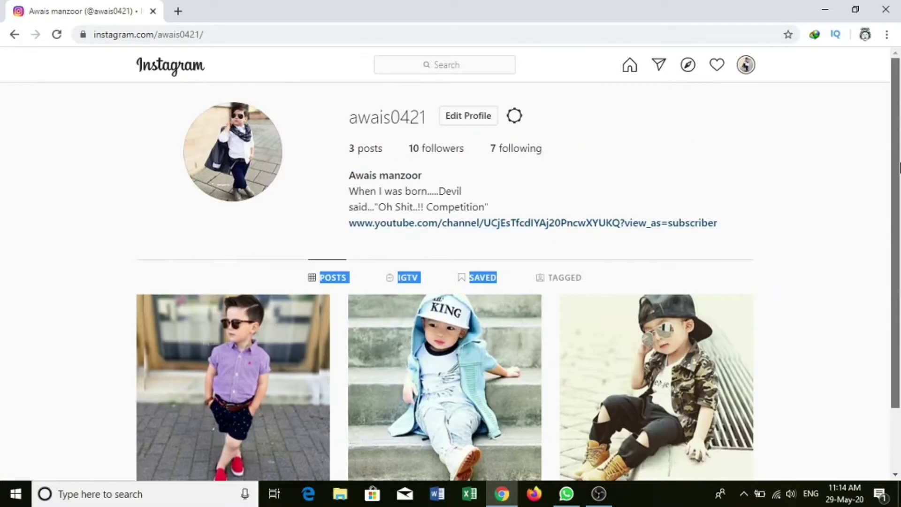